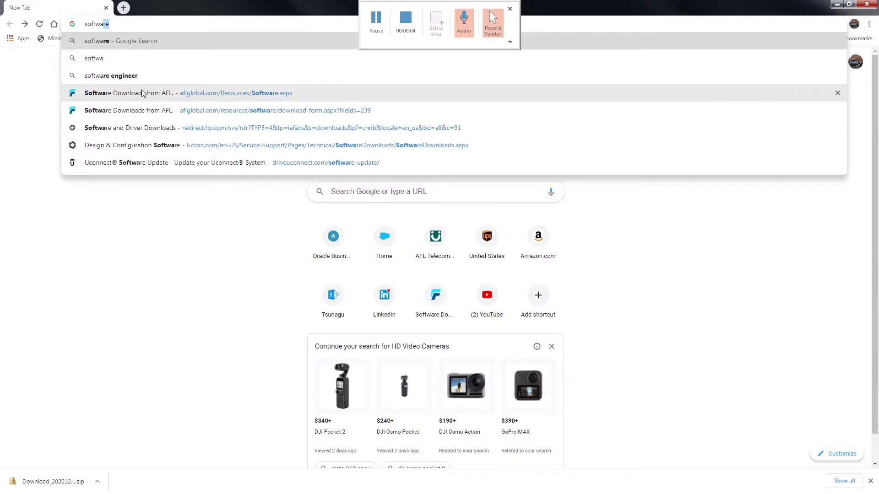
# Select the FlexScan FS200 Software Update v1.1.10 on AFL's Software page and submit the download form.
pyautogui.click(143, 96)
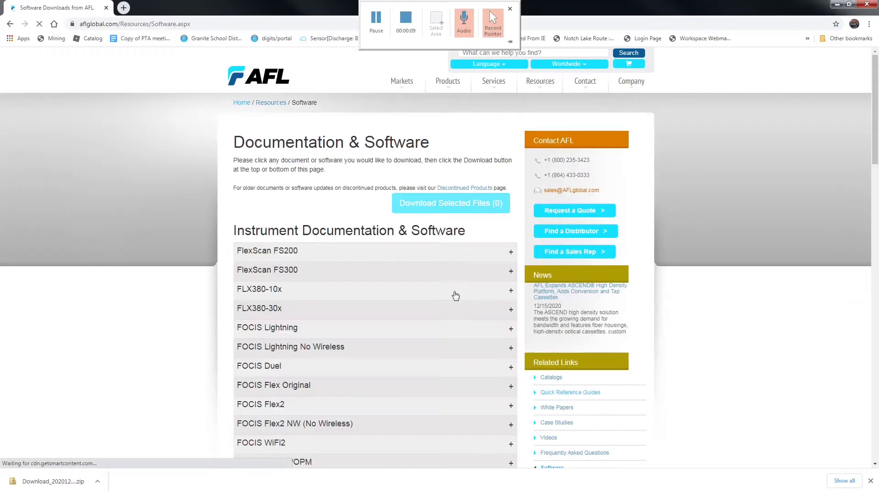
pyautogui.click(369, 256)
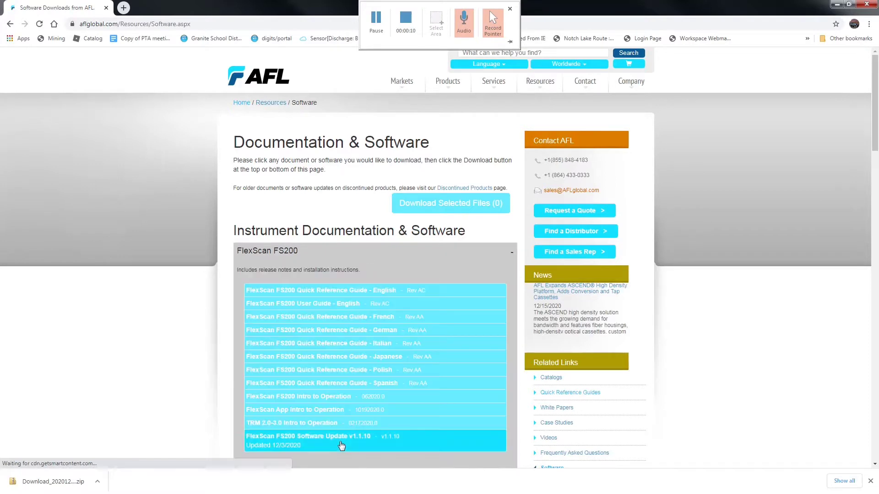
pyautogui.click(364, 440)
pyautogui.click(424, 204)
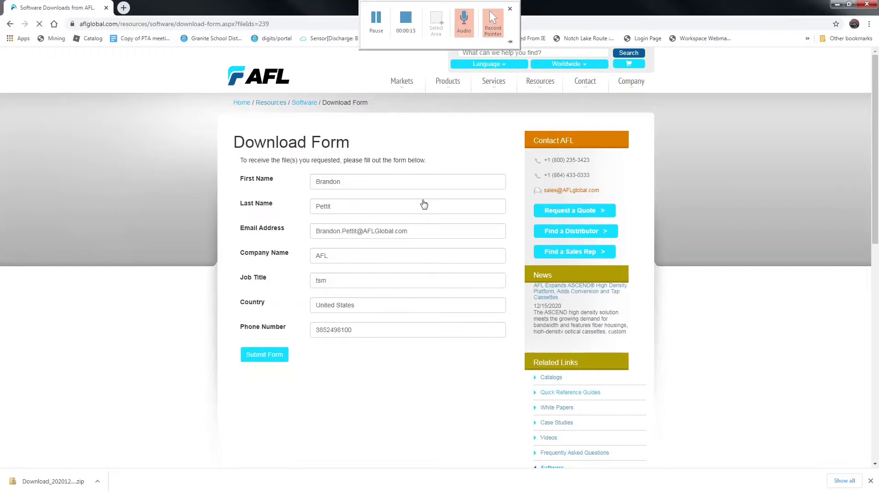
pyautogui.click(264, 359)
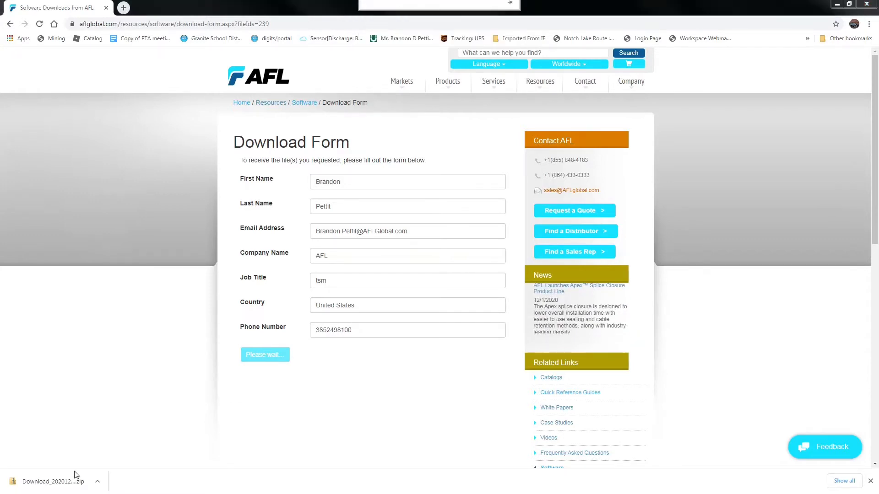
# Open the downloaded FS200_1.1.10_1 zip and copy its folder and two PDFs.
pyautogui.moveTo(453, 199); pyautogui.dragTo(347, 134)
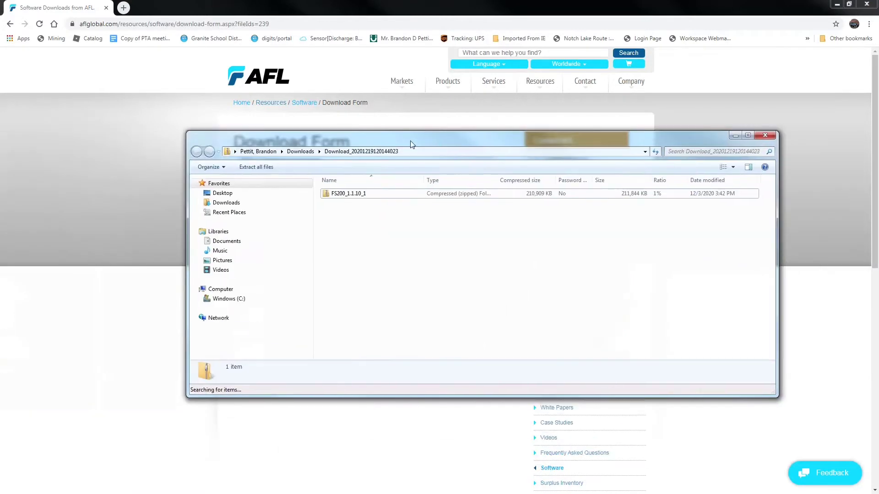
pyautogui.rightClick(271, 188)
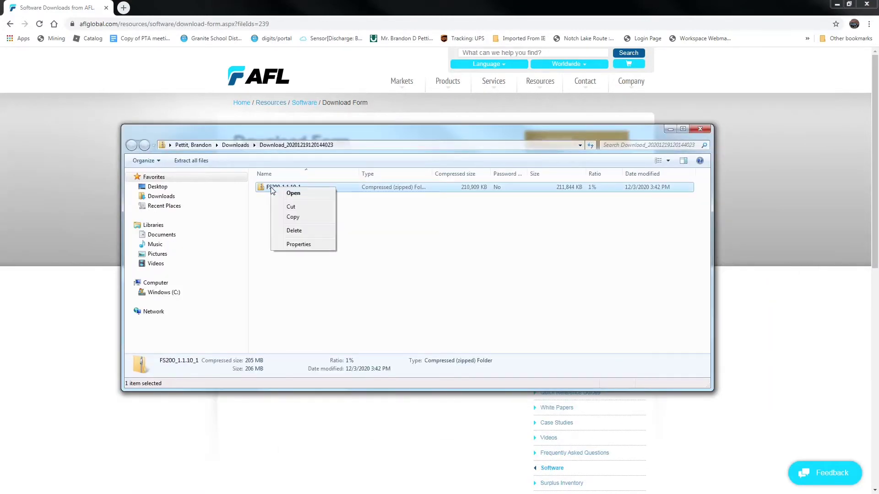
pyautogui.click(309, 195)
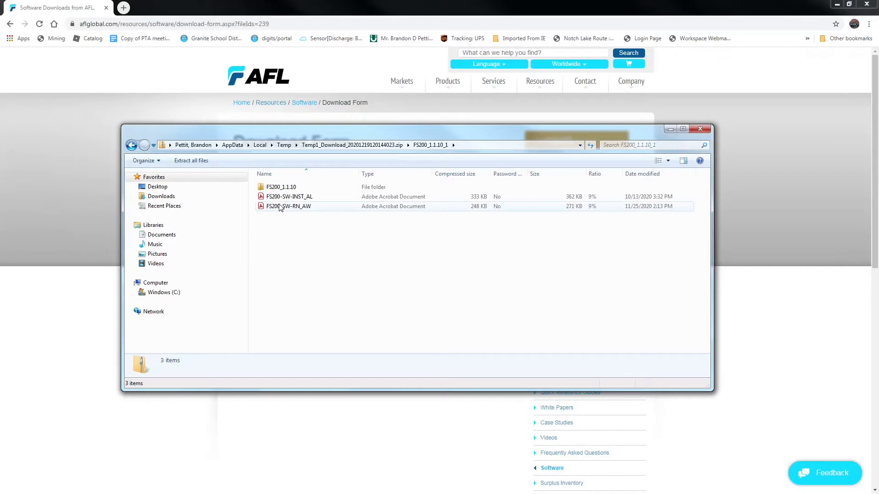
pyautogui.moveTo(274, 231); pyautogui.dragTo(353, 172)
pyautogui.rightClick(310, 197)
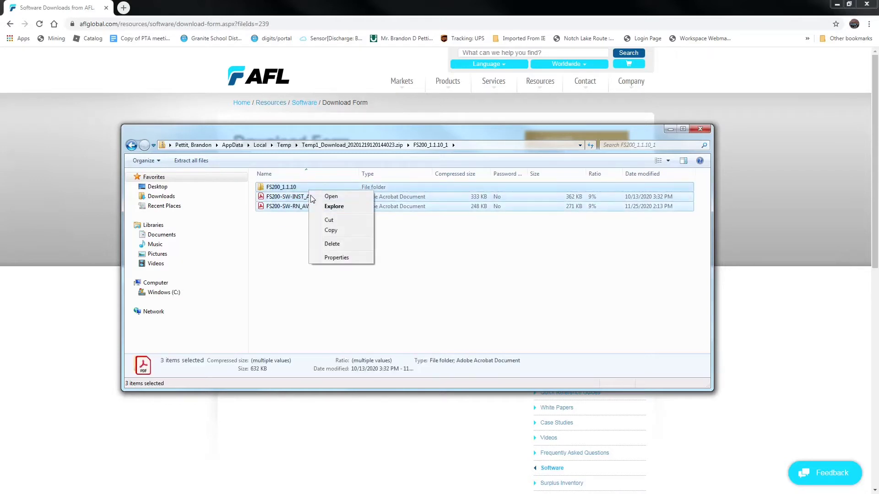
pyautogui.click(328, 236)
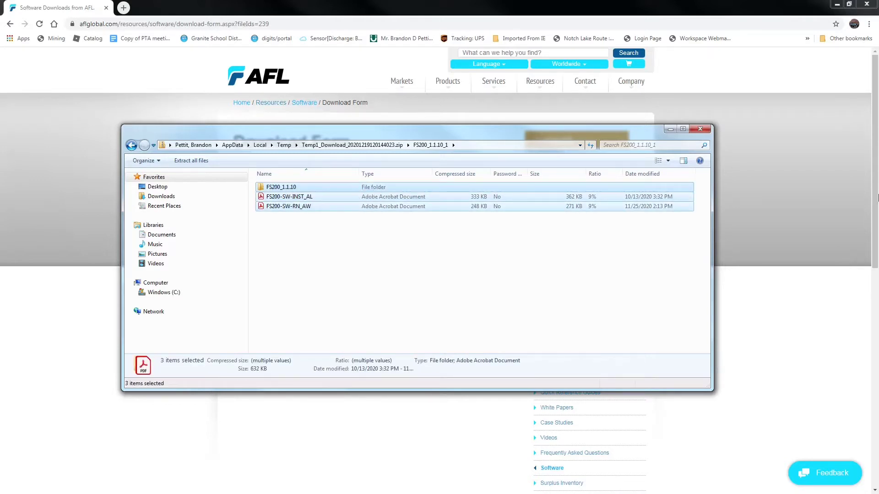
# Drag folders 1.FS200_UI_USB_upgrade, 2.FS200_optic_upgrade and 3.Bluetooth_upgrade from FS200_1.1.10 to the desktop.
pyautogui.click(669, 129)
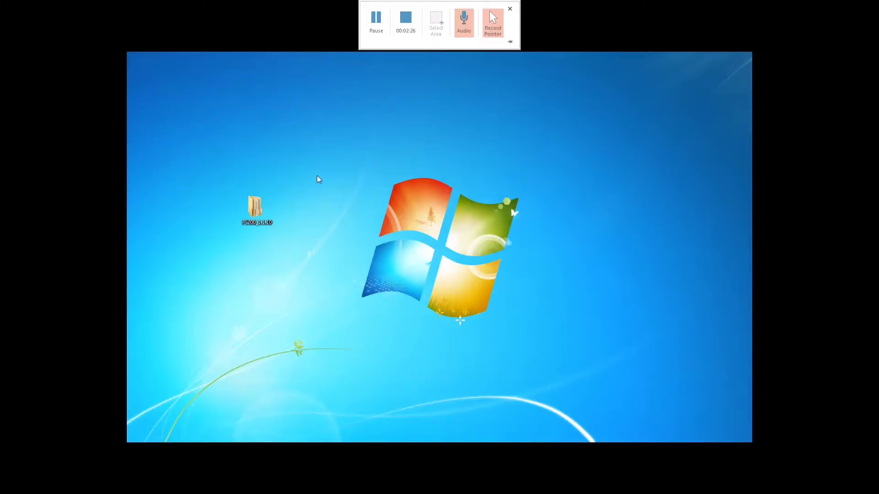
pyautogui.doubleClick(251, 212)
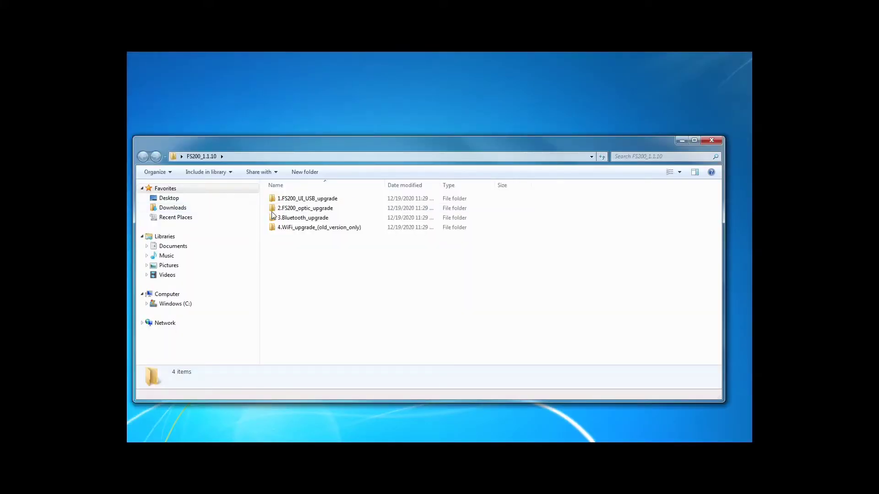
pyautogui.rightClick(304, 201)
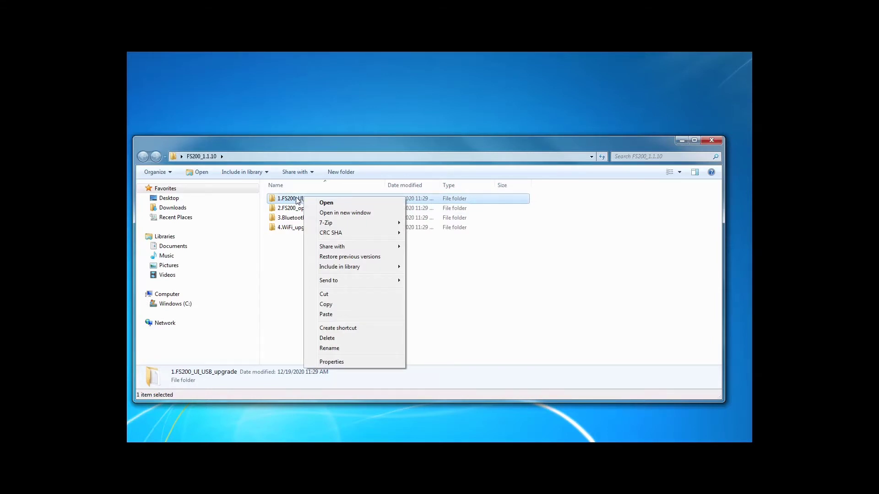
pyautogui.moveTo(298, 201); pyautogui.dragTo(334, 104)
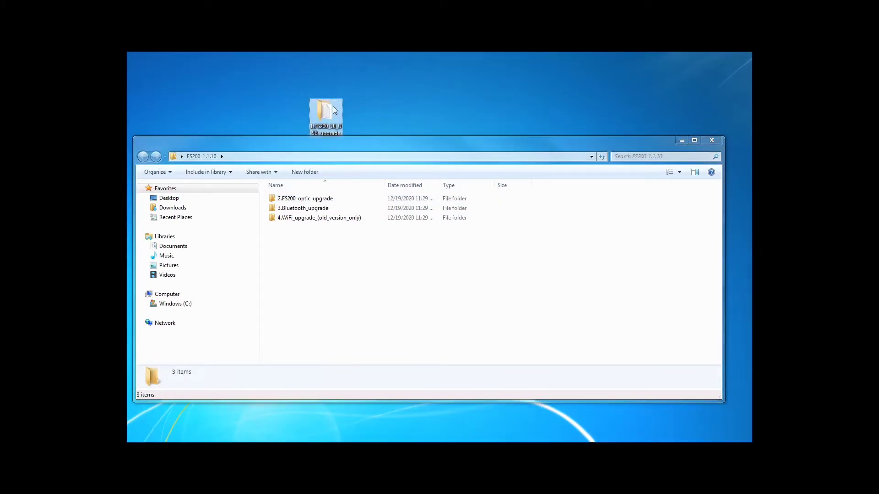
pyautogui.moveTo(305, 198)
pyautogui.mouseDown()
pyautogui.moveTo(405, 136)
pyautogui.moveTo(407, 124)
pyautogui.mouseUp()
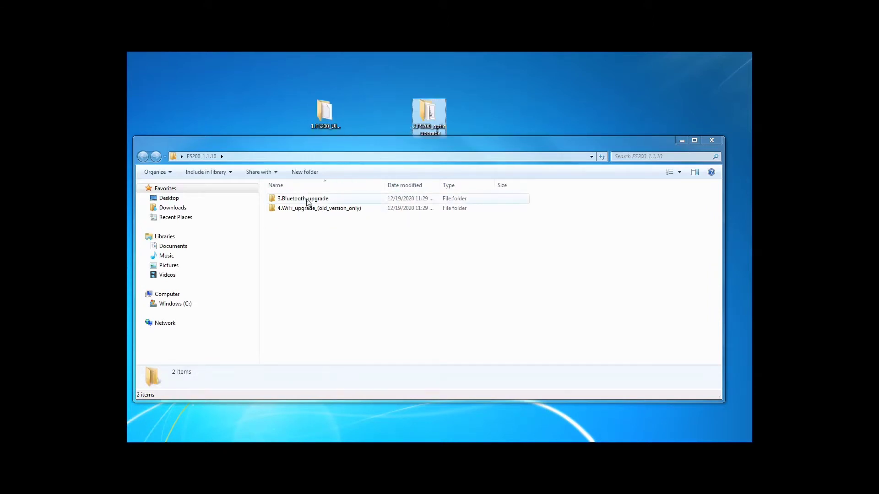
pyautogui.moveTo(308, 201); pyautogui.dragTo(492, 134)
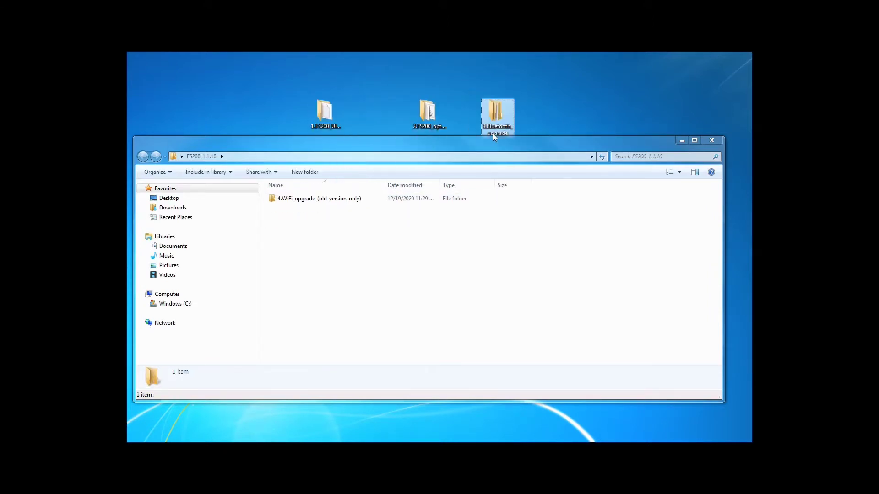
pyautogui.click(712, 142)
pyautogui.click(320, 115)
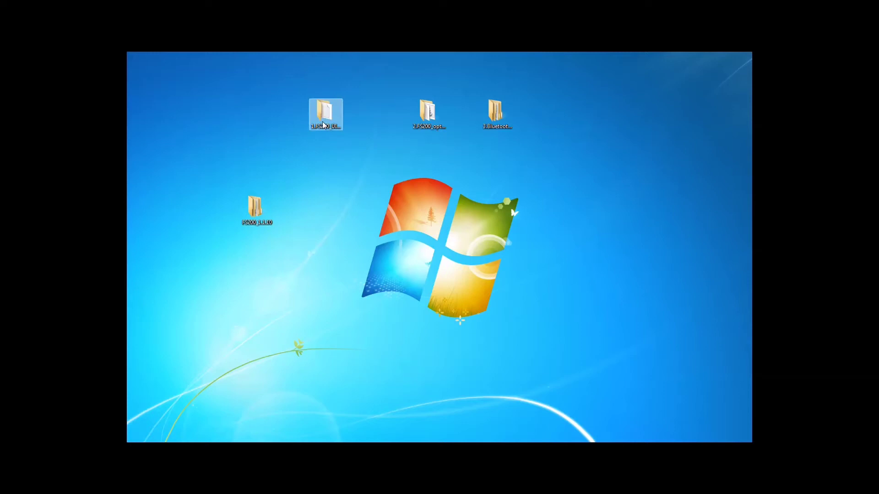
# Open the 1.FS200_UI_USB_upgrade folder from the desktop.
pyautogui.click(324, 122)
pyautogui.doubleClick(324, 123)
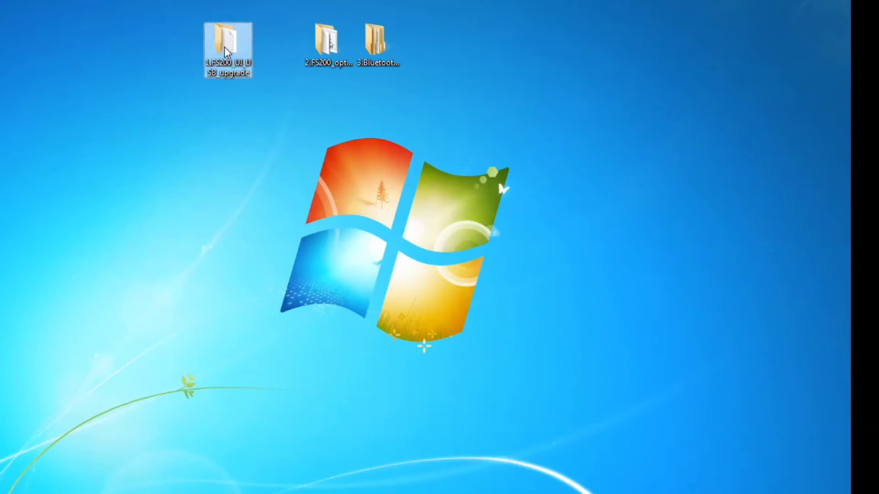
# Read the readme in 1.FS200_UI_USB_upgrade > FS200-100-P1-W1 > normal.
pyautogui.doubleClick(225, 46)
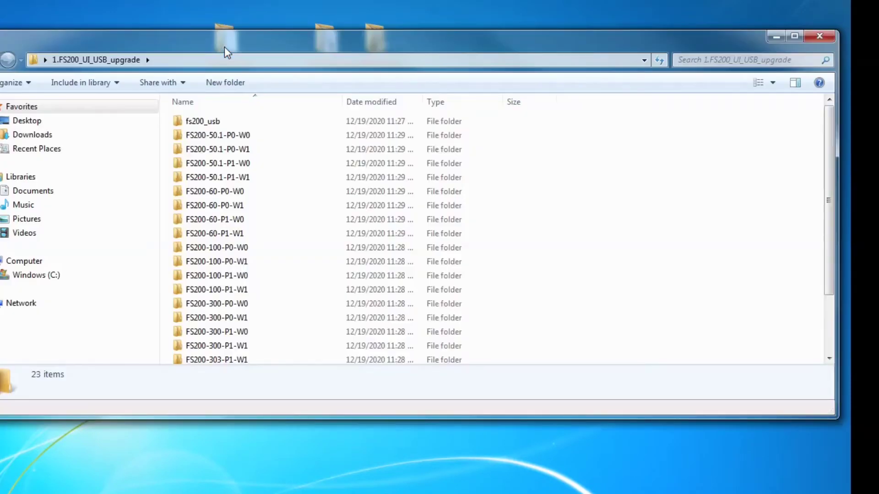
pyautogui.doubleClick(218, 290)
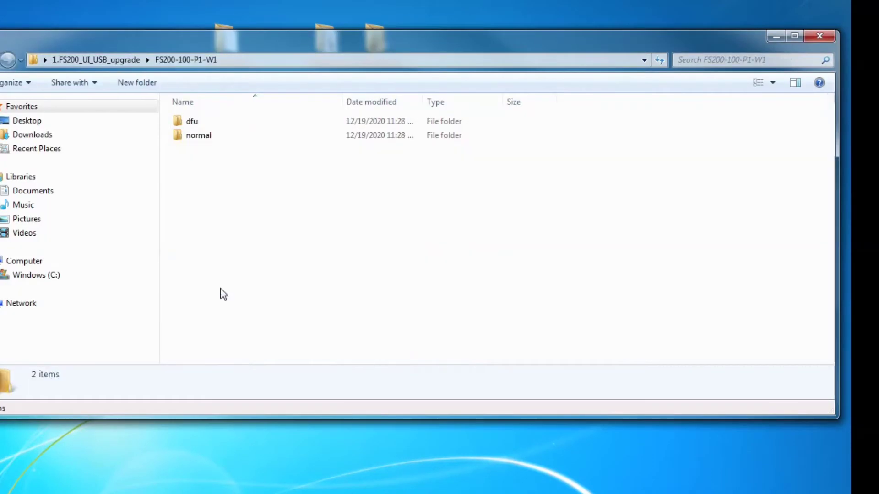
pyautogui.click(197, 139)
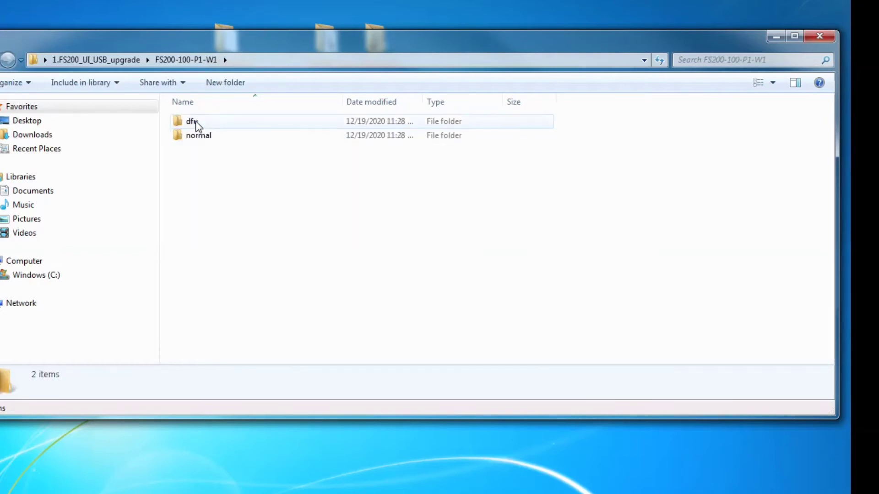
pyautogui.click(198, 139)
pyautogui.doubleClick(198, 139)
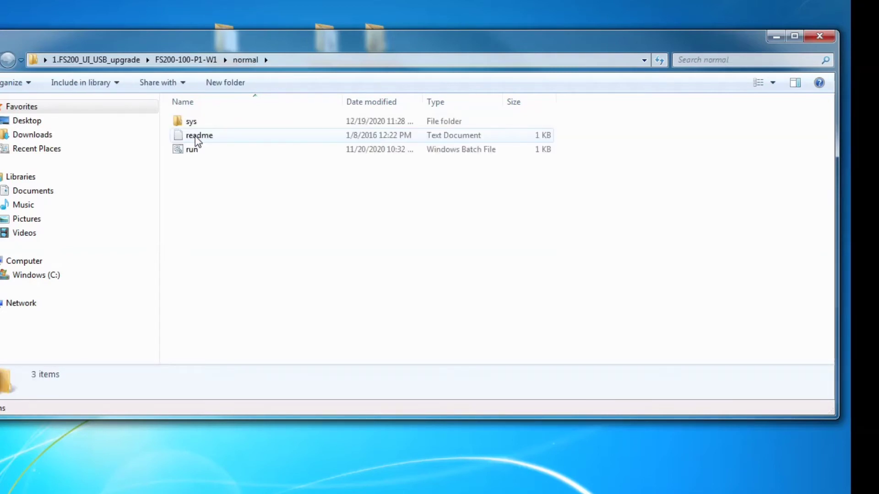
pyautogui.doubleClick(198, 139)
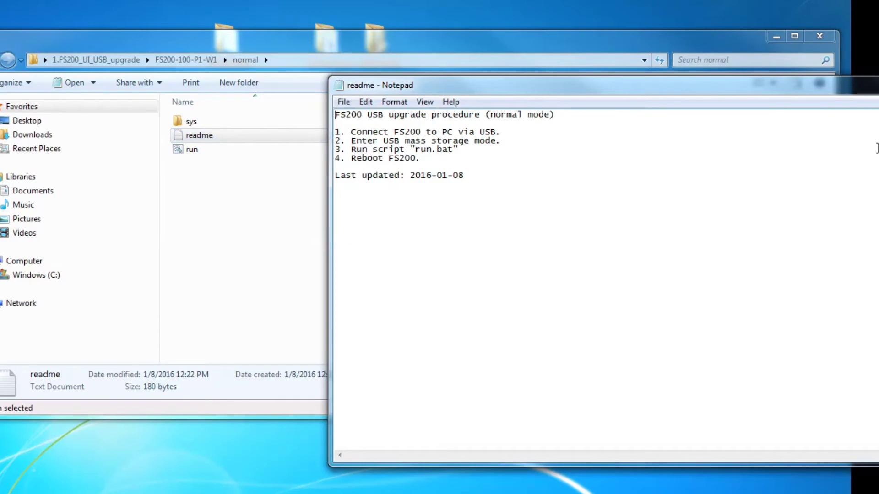
pyautogui.hotkey('alt', 'F4')
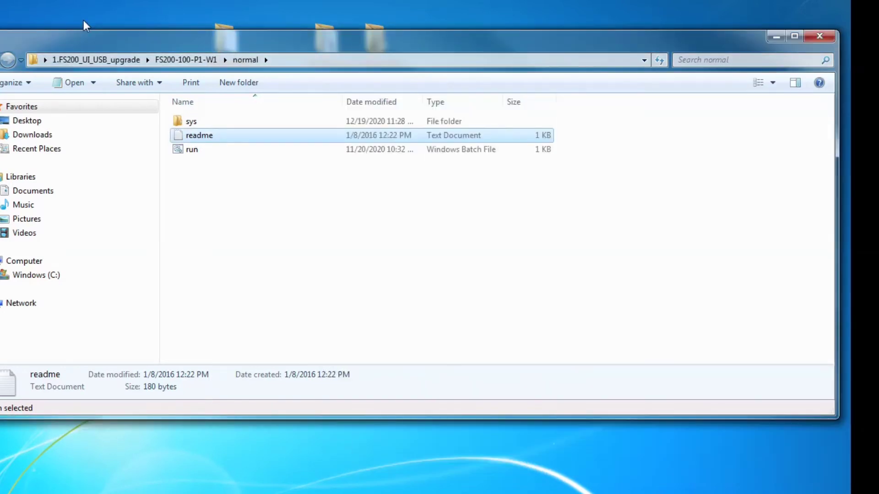
# Go back to FS200-100-P1-W1 and read the readme in its dfu folder.
pyautogui.click(7, 60)
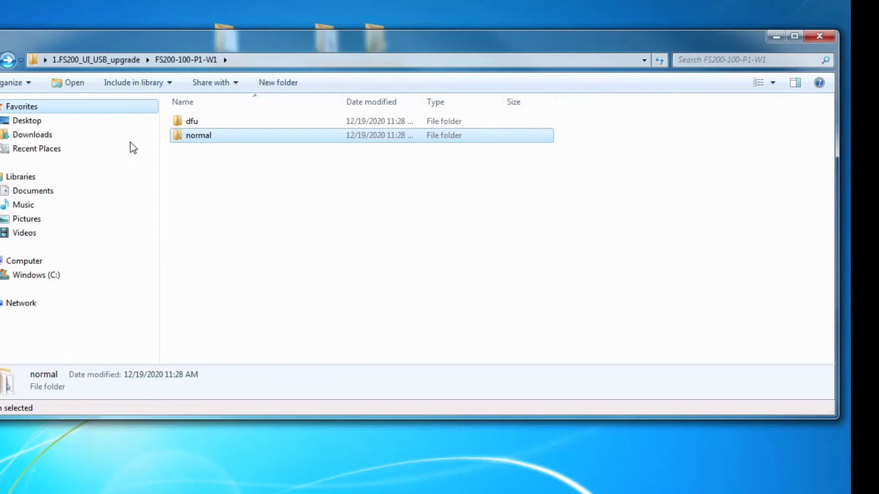
pyautogui.doubleClick(199, 123)
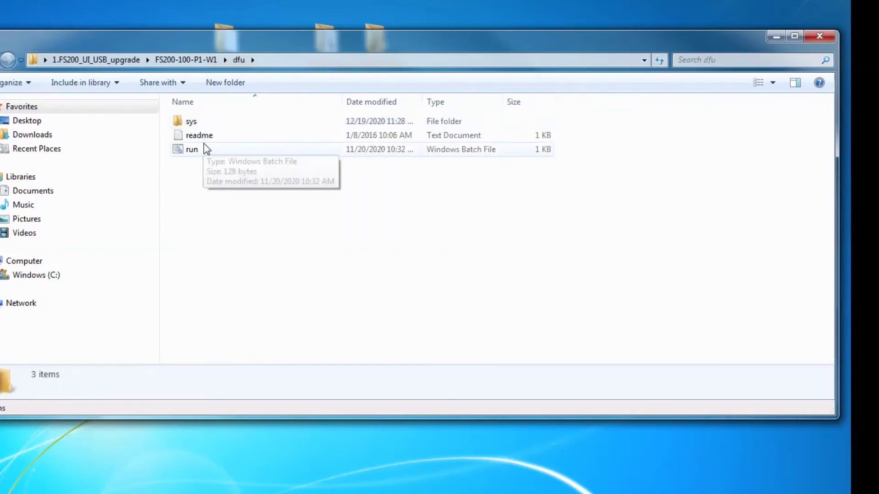
pyautogui.doubleClick(208, 137)
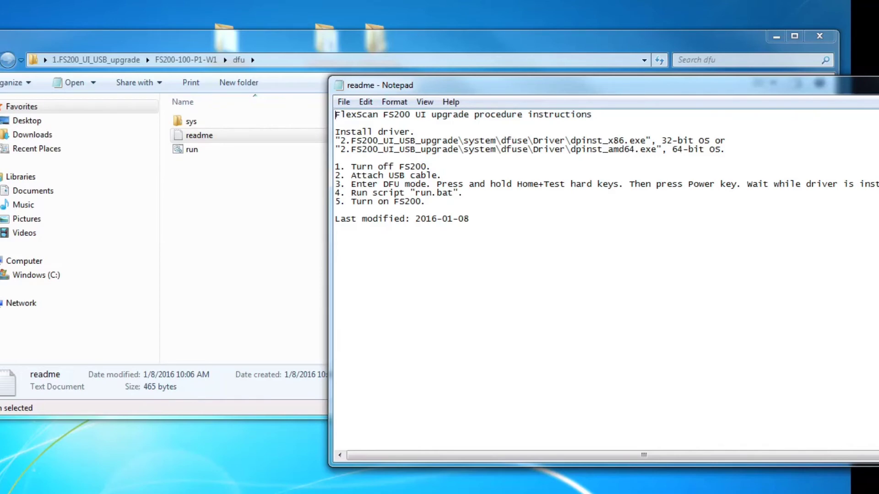
pyautogui.hotkey('alt', 'F4')
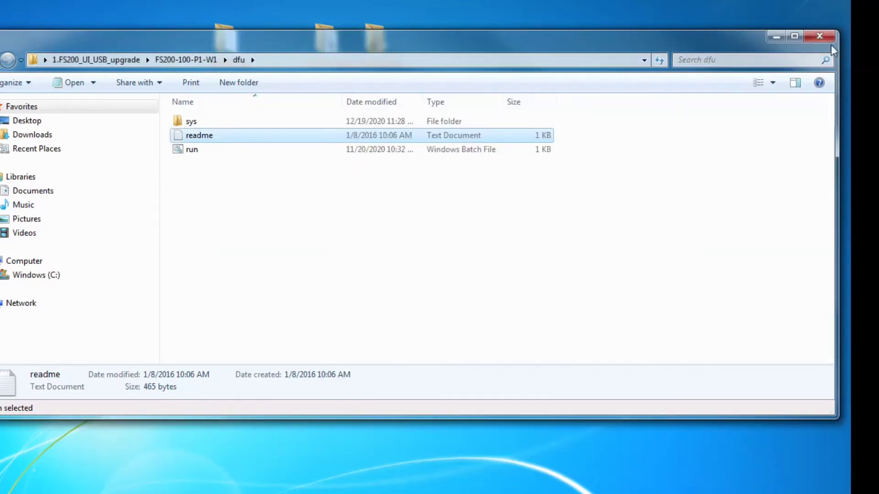
# Read the readme inside the 2.FS200_optic_upgrade desktop folder, then close Notepad.
pyautogui.click(821, 35)
pyautogui.doubleClick(327, 41)
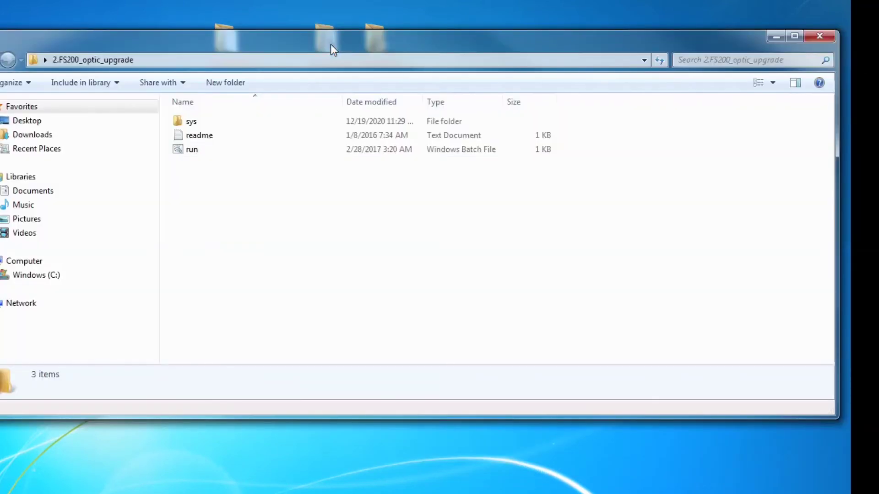
pyautogui.click(198, 138)
pyautogui.doubleClick(198, 137)
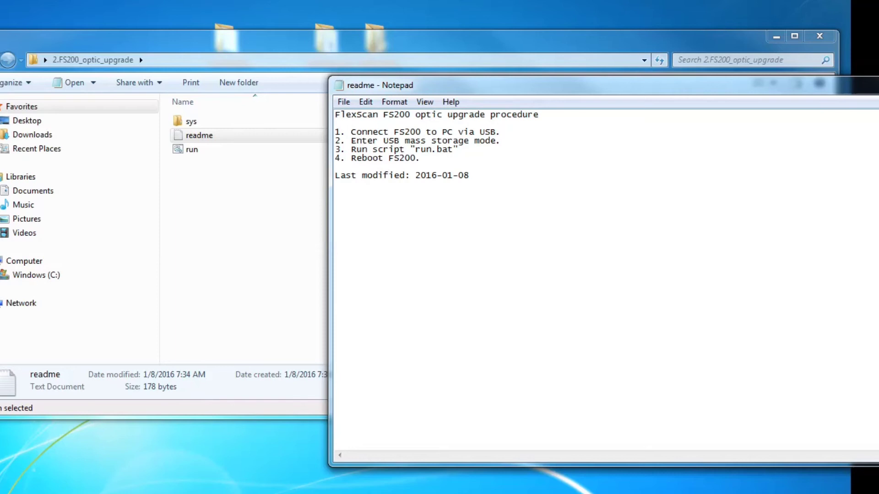
pyautogui.hotkey('alt', 'F4')
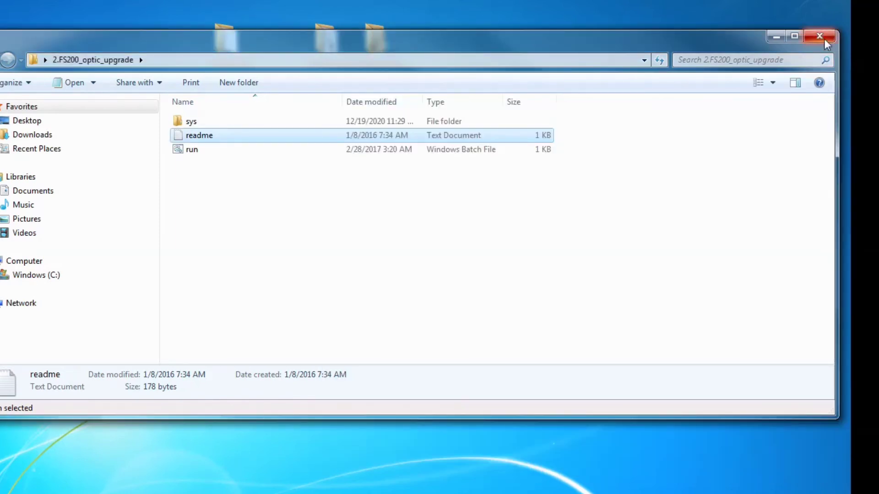
# Open the readme in 3.Bluetooth_upgrade > BT43_BT53_upgrade_tool.
pyautogui.click(826, 40)
pyautogui.doubleClick(377, 41)
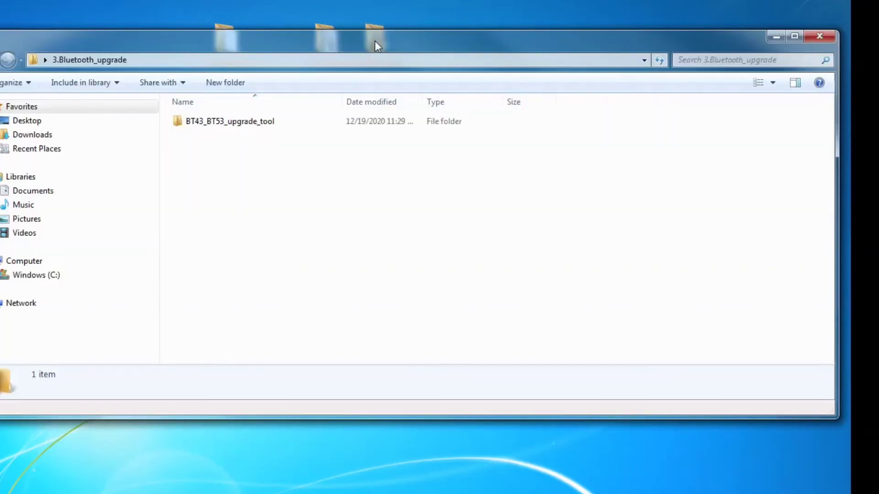
pyautogui.doubleClick(251, 128)
pyautogui.doubleClick(231, 137)
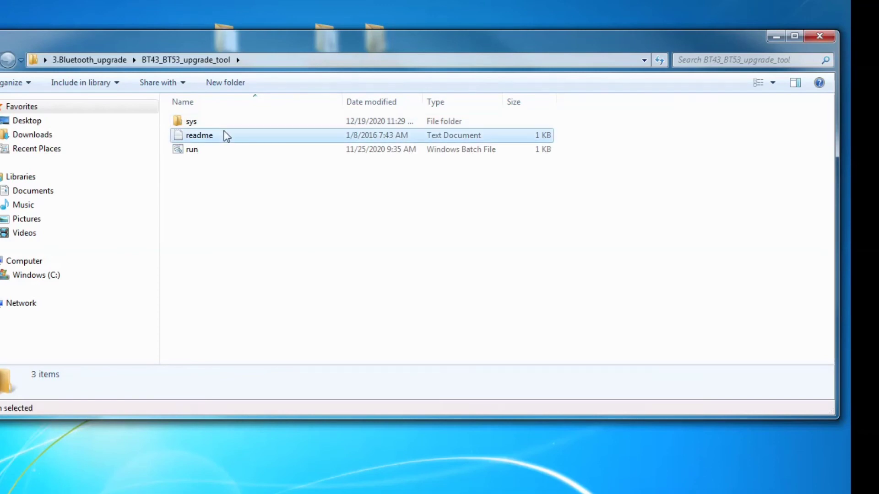